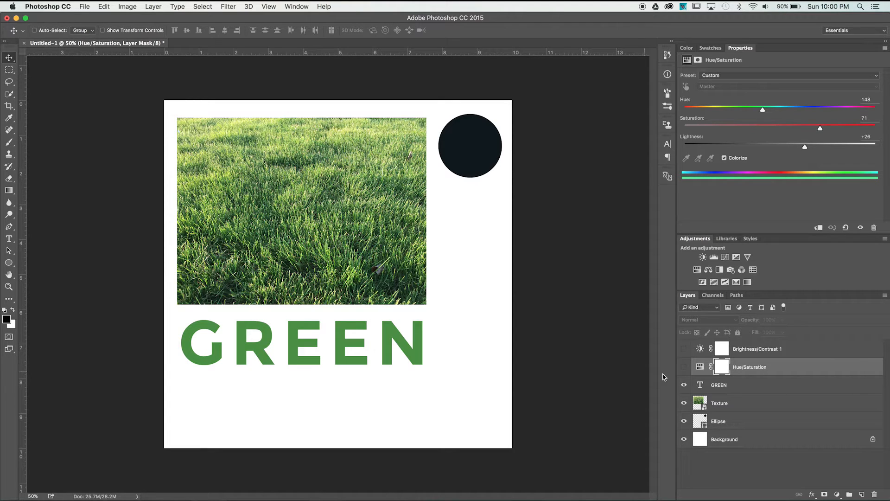
Step: Move the GREEN text up over the grass photo and make the Hue/Saturation adjustment layer visible
left_click(727, 388)
left_click_drag(353, 356, 368, 234)
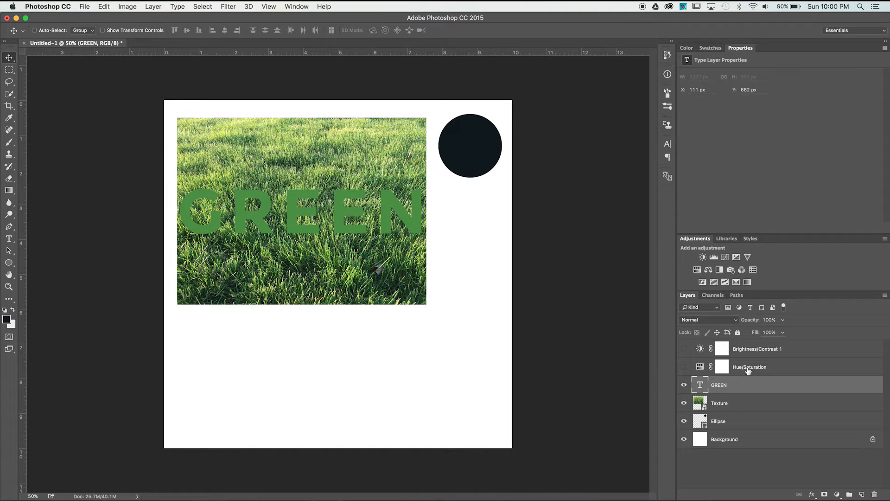
left_click(684, 366)
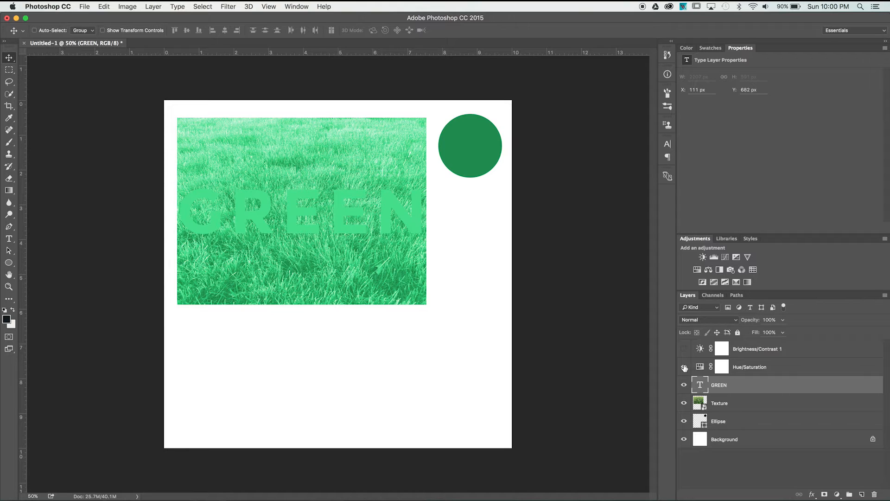
Step: Move the Hue/Saturation and GREEN layers beneath the Ellipse layer and shift the GREEN text below the grass photo
left_click(760, 371, "shift")
left_click_drag(746, 384, 739, 429)
left_click(754, 426)
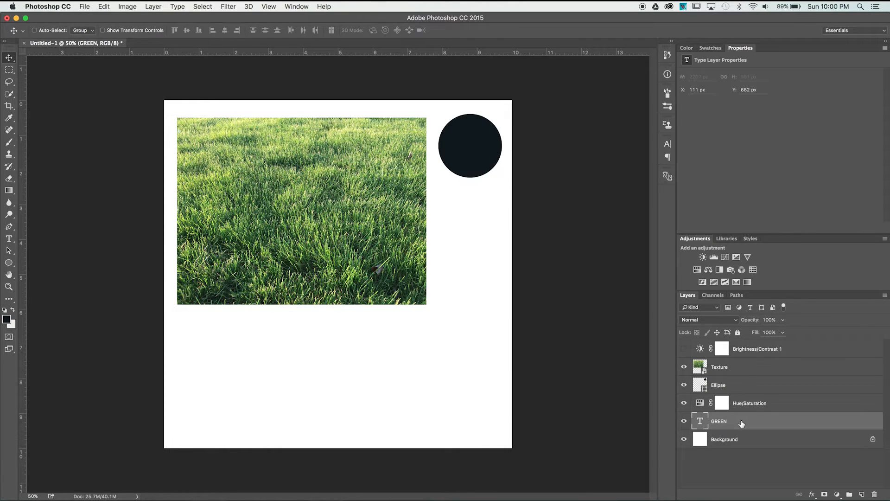
left_click_drag(416, 288, 423, 403)
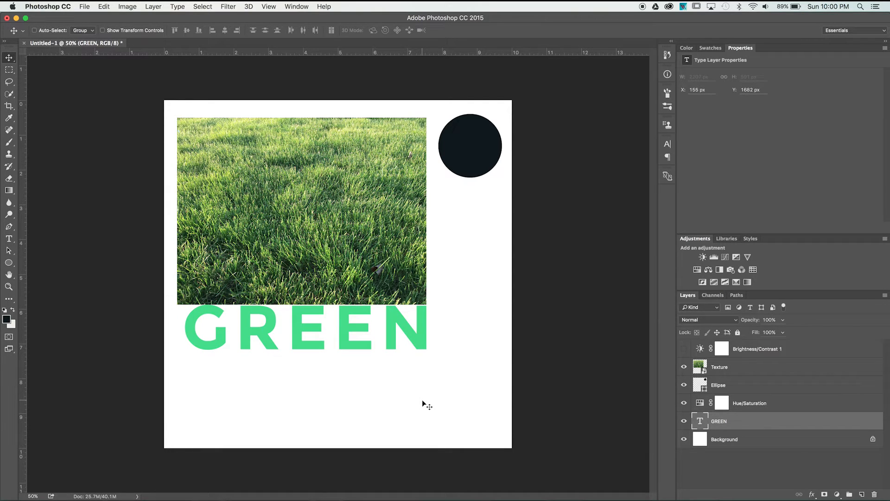
Step: Return the Hue/Saturation and GREEN layers above Texture and move the GREEN text back over the grass photo
left_click(751, 402, "shift")
left_click_drag(728, 421, 729, 369)
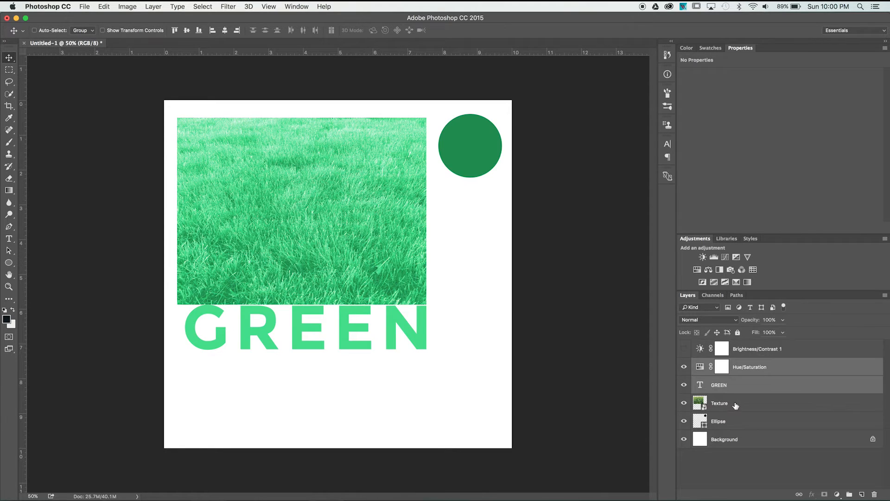
left_click(742, 388)
left_click_drag(353, 324, 351, 210)
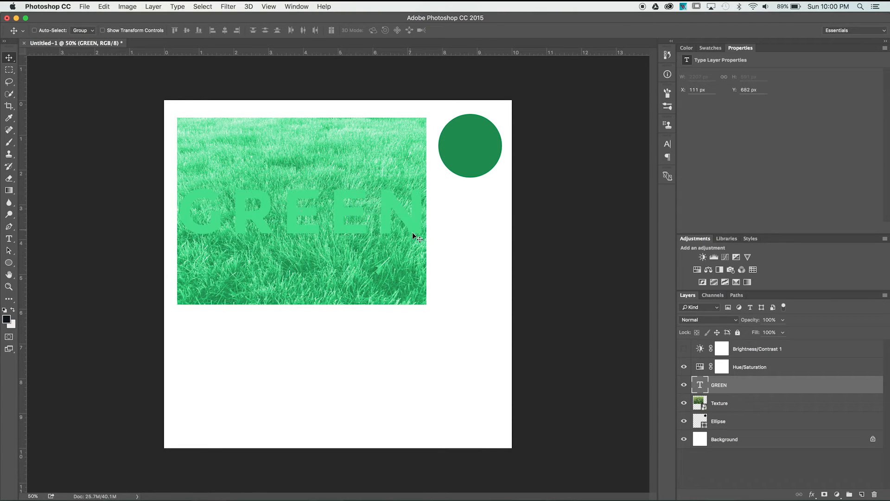
Step: Clip the Hue/Saturation adjustment to the GREEN text layer, release the clipping mask, and apply it again
left_click(763, 368)
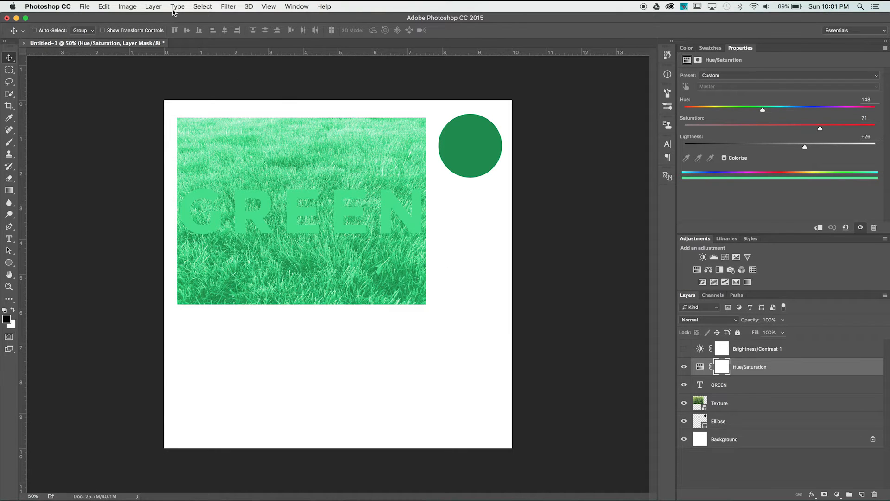
left_click(154, 6)
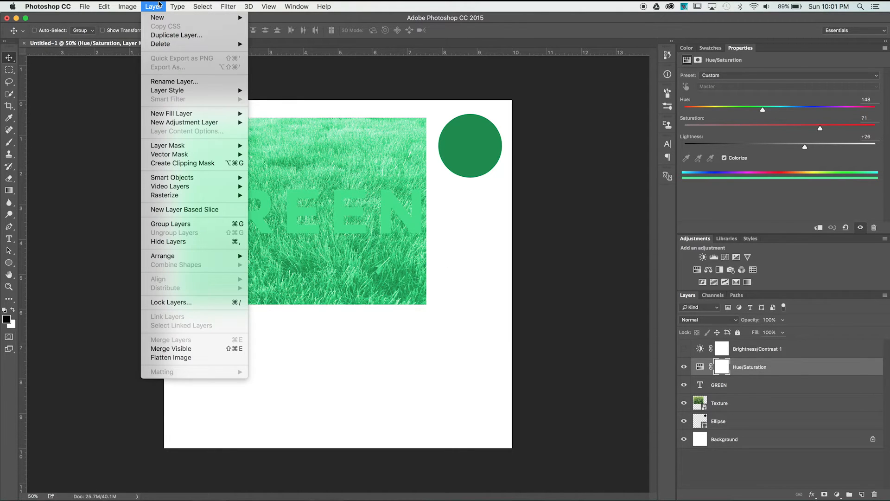
left_click(194, 165)
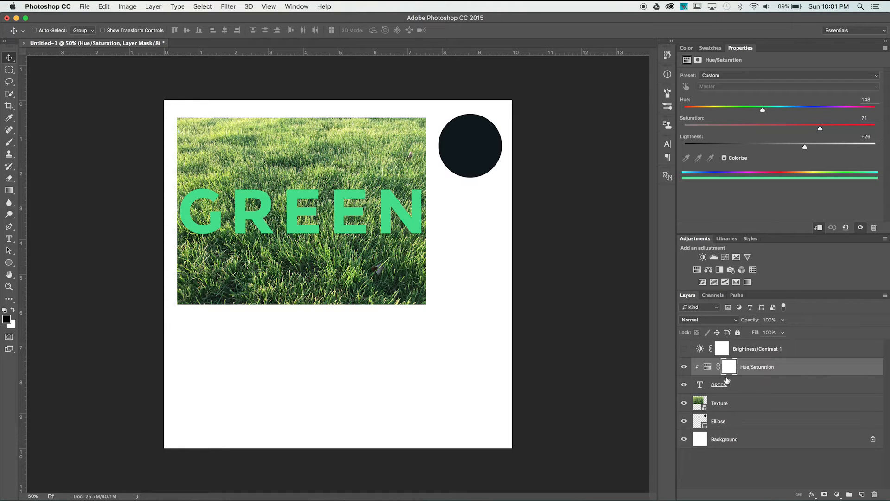
left_click(773, 374, "alt")
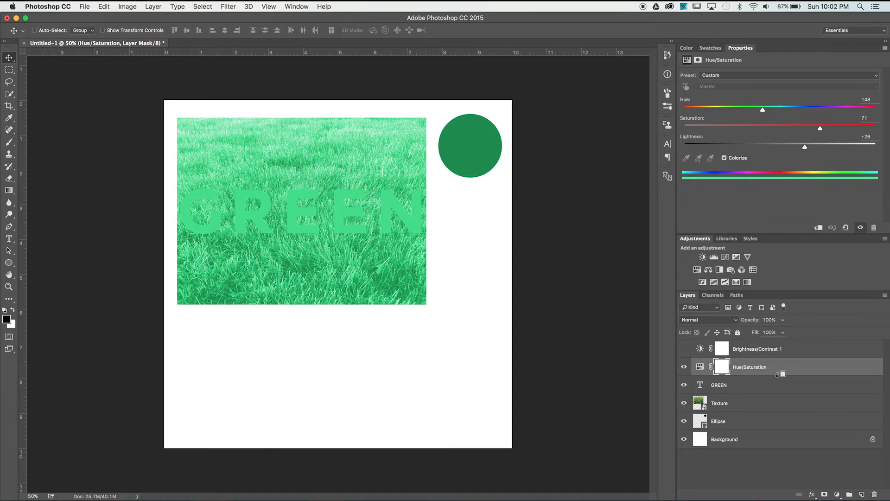
left_click(777, 374, "alt")
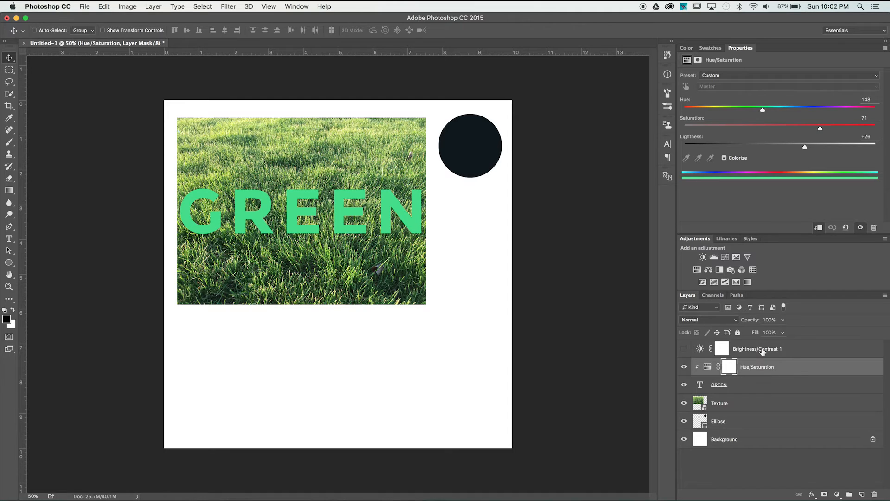
Step: Show the Brightness/Contrast 1 adjustment layer and clip it to the GREEN text along with Hue/Saturation
left_click(683, 353)
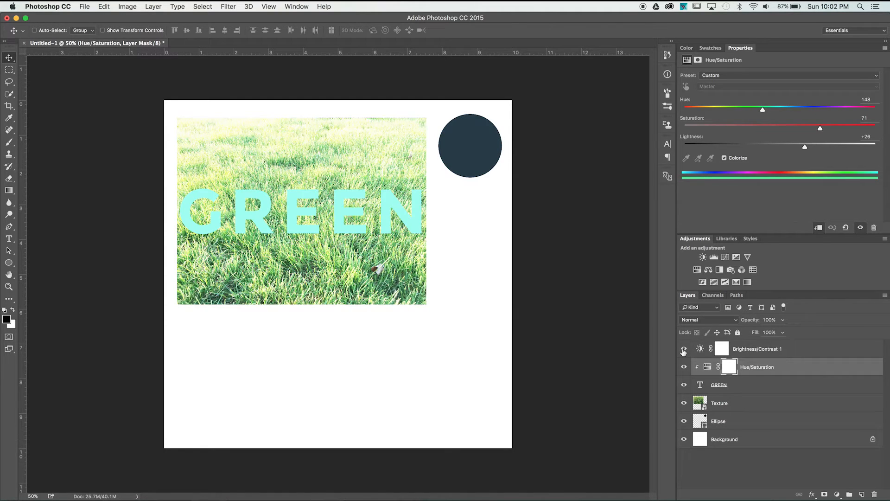
left_click_drag(750, 358, 754, 354)
left_click(754, 355, "alt")
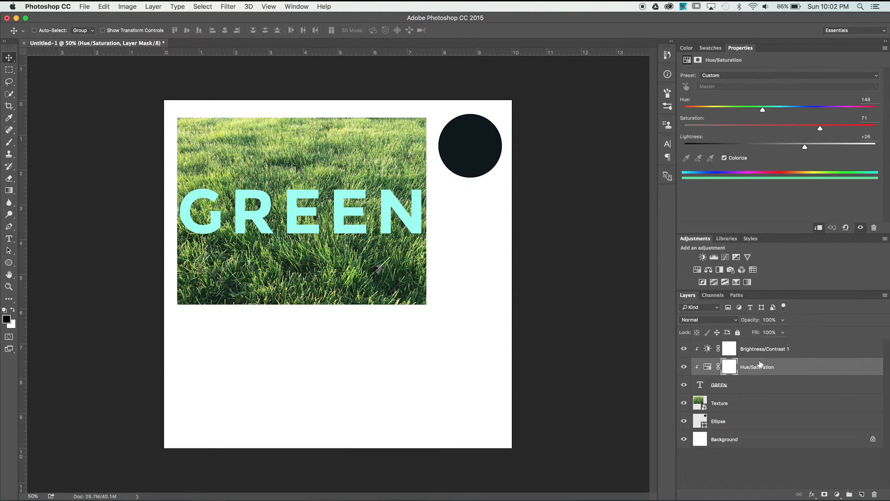
Step: Delete the Hue/Saturation and Brightness/Contrast 1 adjustment layers
left_click(801, 351, "shift")
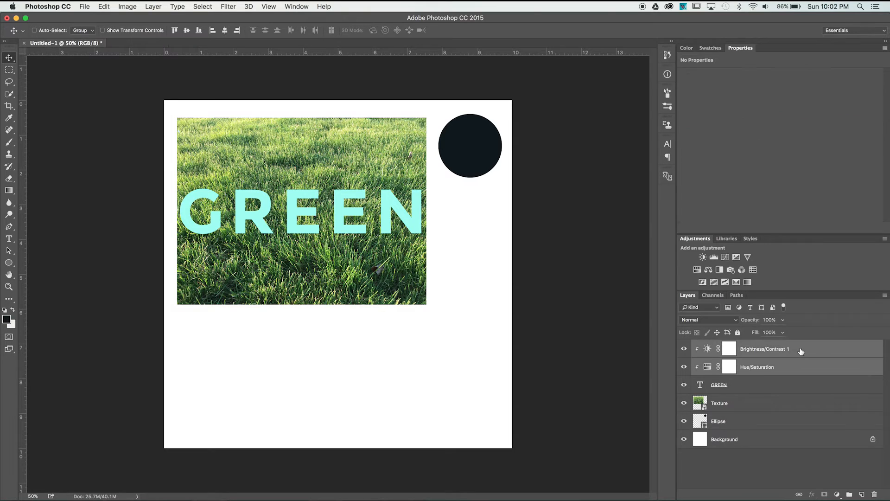
key("Delete")
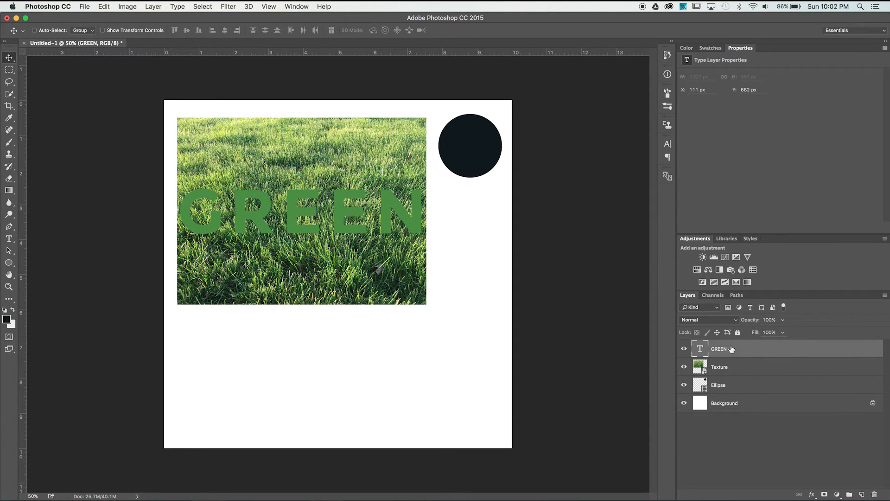
Step: Place the GREEN layer beneath Texture, clip Texture to it, and re-enter the text as GREEN
left_click_drag(740, 349, 735, 373)
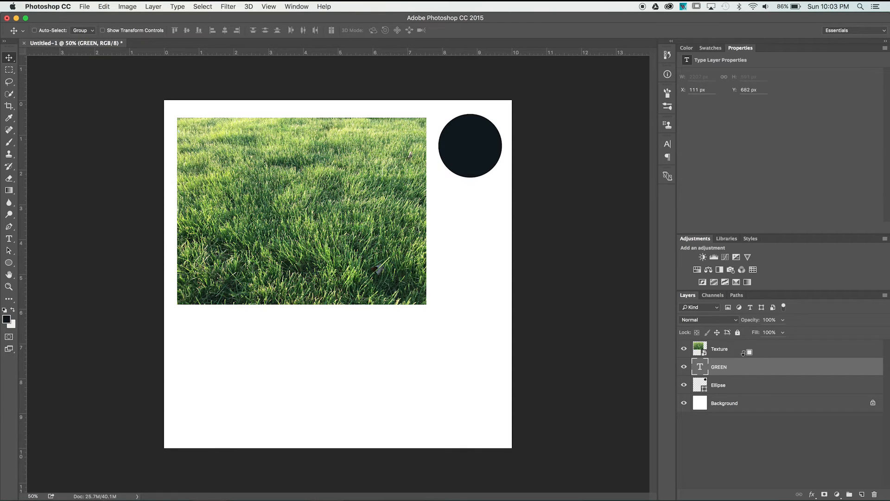
left_click(744, 353, "alt")
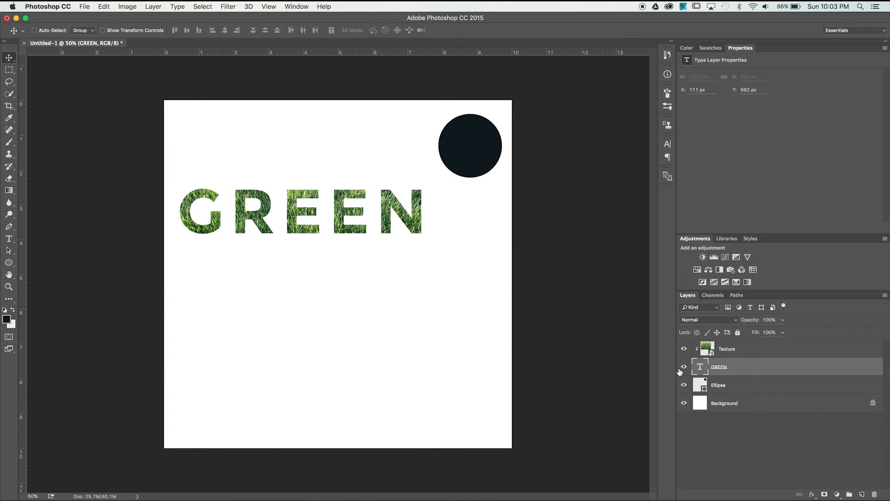
double_click(700, 367)
type("GREEN")
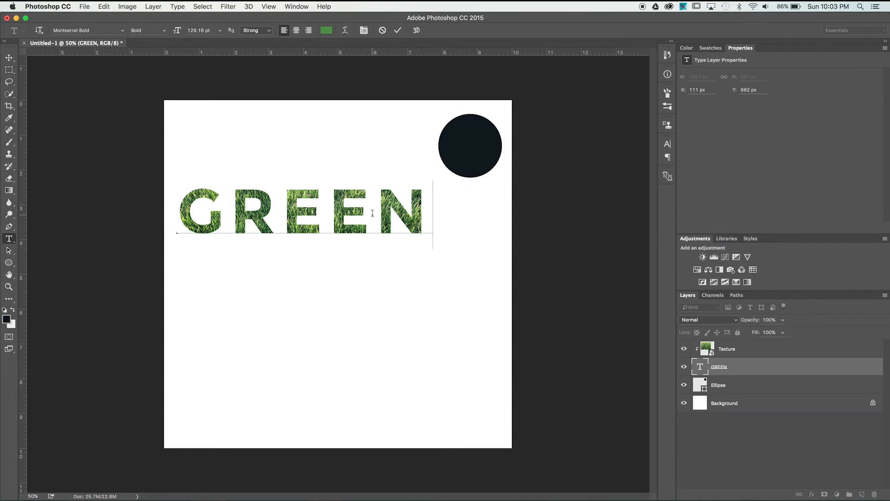
left_click(740, 361)
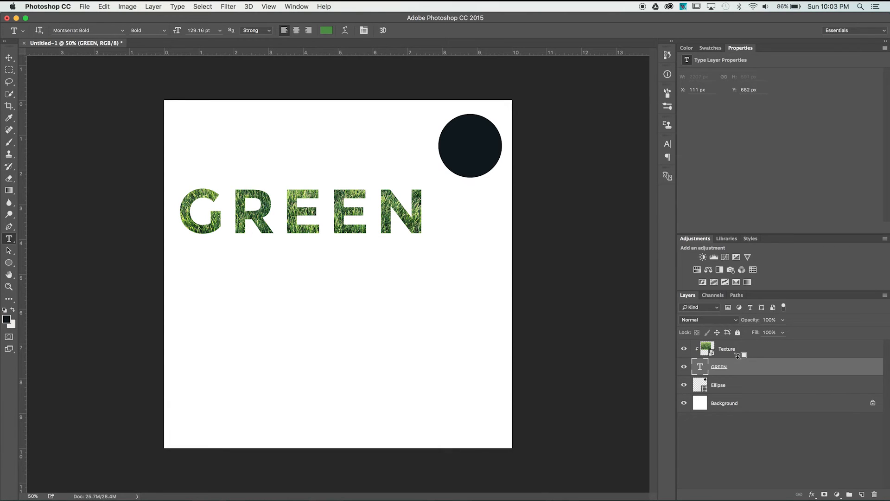
Step: Release the Texture clipping mask, then move the ellipse behind the grass photo and enlarge it to about 4 in across
left_click(742, 357, "alt")
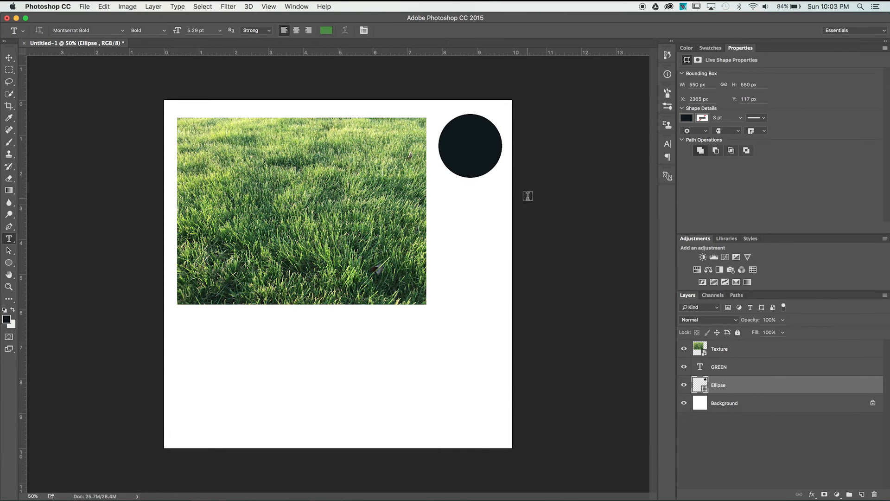
key("v")
left_click_drag(501, 173, 336, 233)
key("super+t")
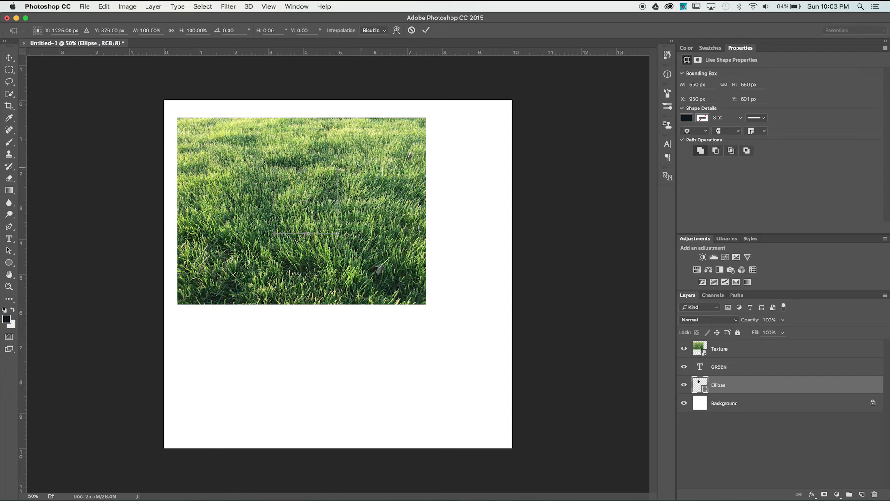
left_click_drag(340, 170, 382, 138)
key("Return")
Step: Place the Texture layer directly above Ellipse and clip it to the circle, hiding and reshowing GREEN to check the result
left_click_drag(724, 344, 731, 377)
left_click(738, 373, "alt")
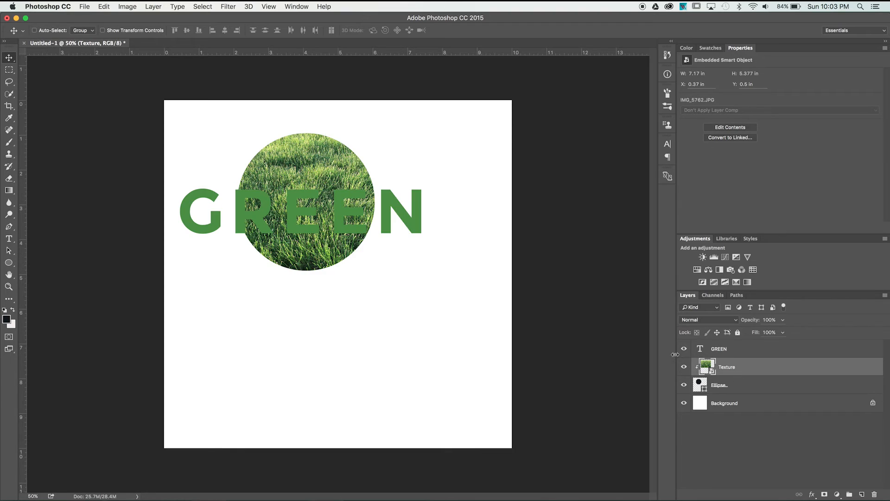
left_click(685, 350)
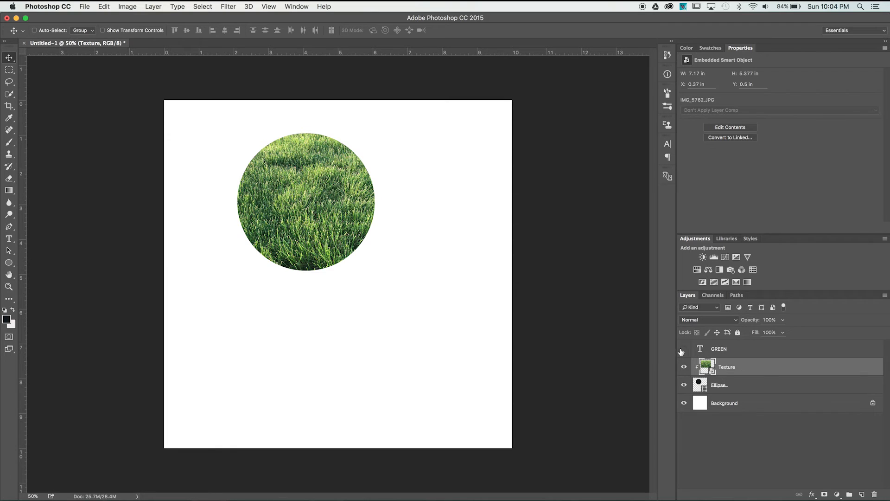
left_click(684, 349)
Step: Move the GREEN text below the circle and clip a duplicate of the Texture layer to it
left_click(729, 351)
left_click_drag(396, 211, 411, 339)
left_click_drag(735, 370, 736, 344, "alt")
left_click(731, 357, "alt")
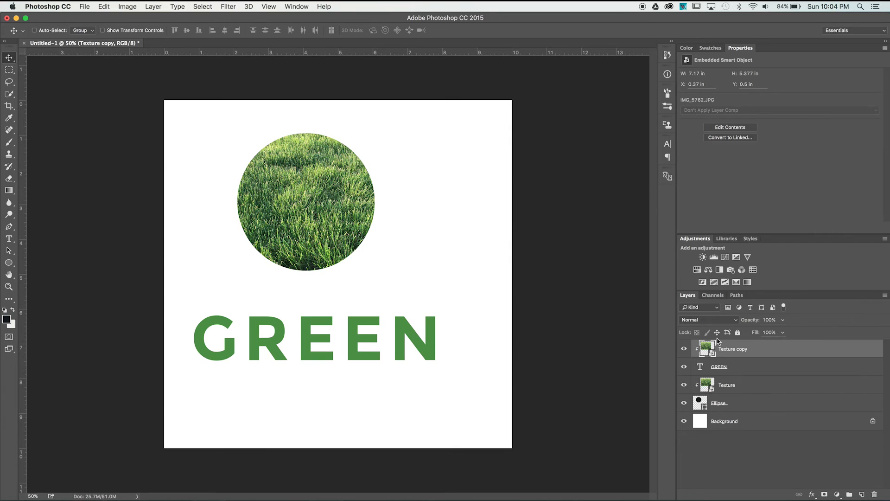
Step: Move the Texture copy image down so that the grass fills the GREEN letters
key("super+t")
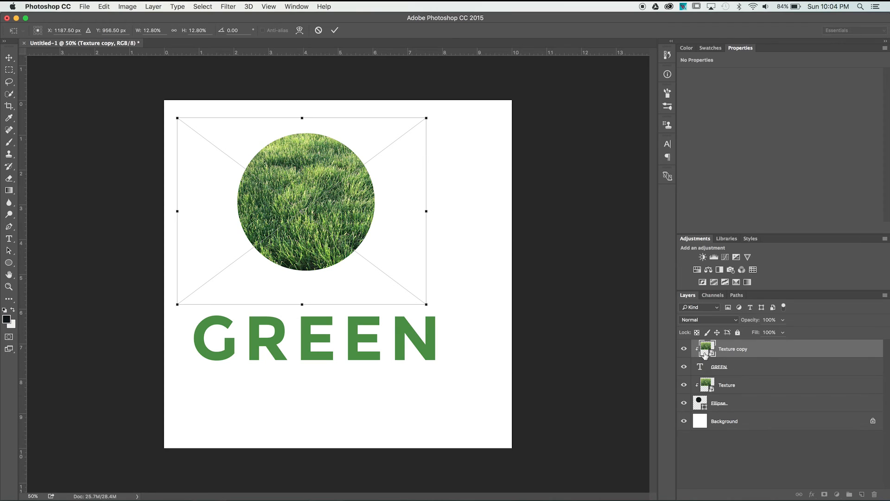
key("Return")
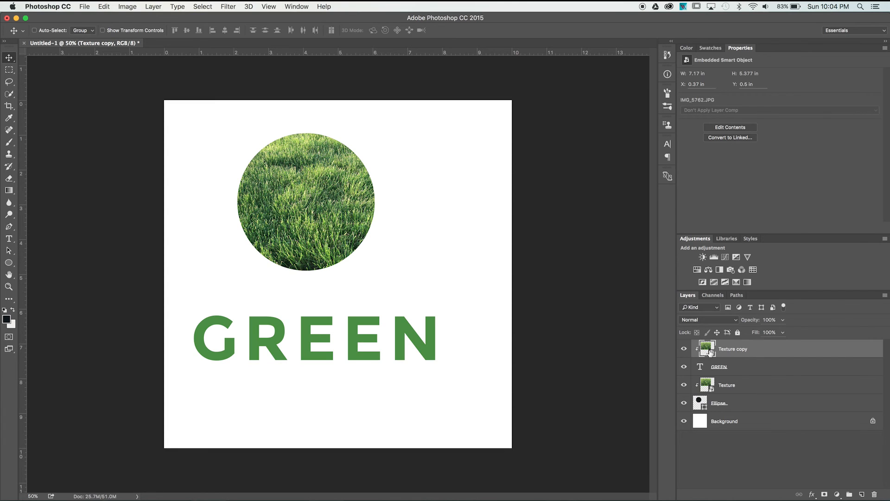
left_click_drag(331, 177, 347, 305)
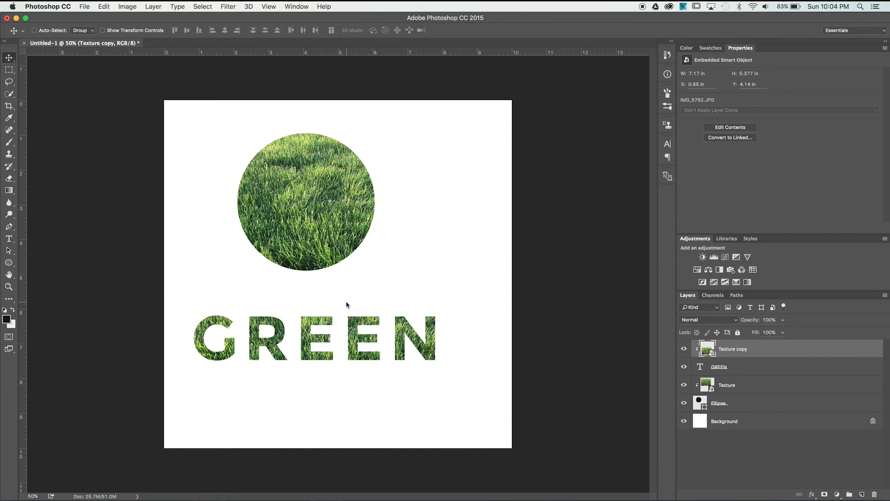
Step: Enlarge the Texture copy image to about 17.3 by 13 in and shift it up and left within the GREEN text
key("ctrl+t")
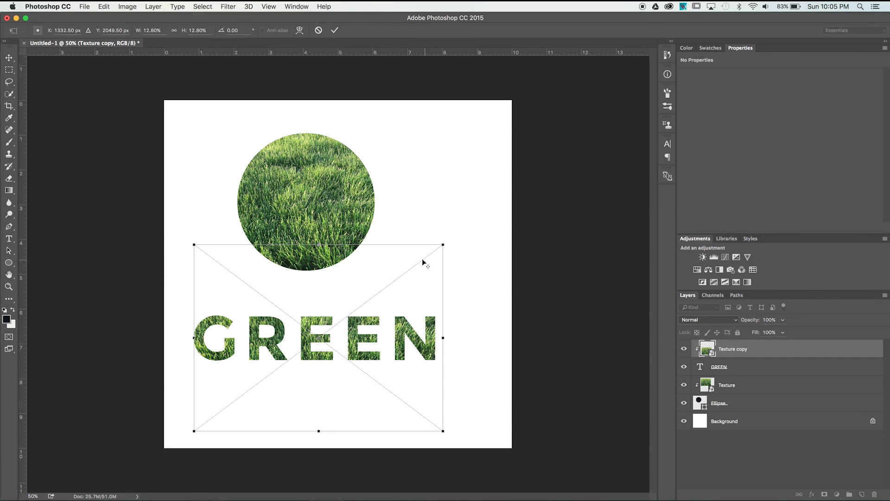
left_click_drag(441, 244, 617, 112)
key("Return")
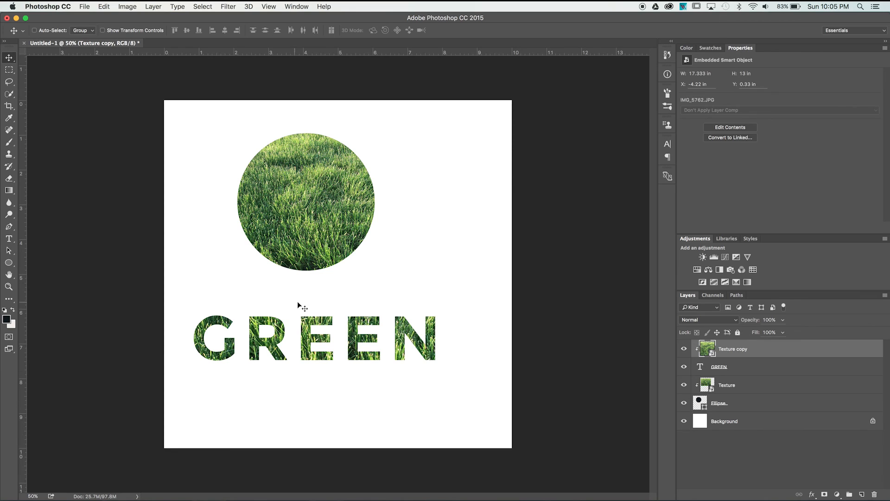
left_click_drag(353, 317, 340, 279)
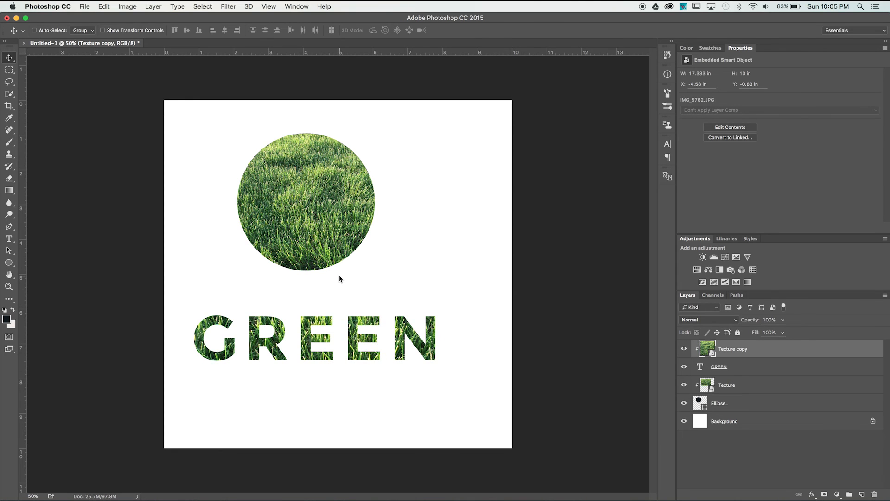